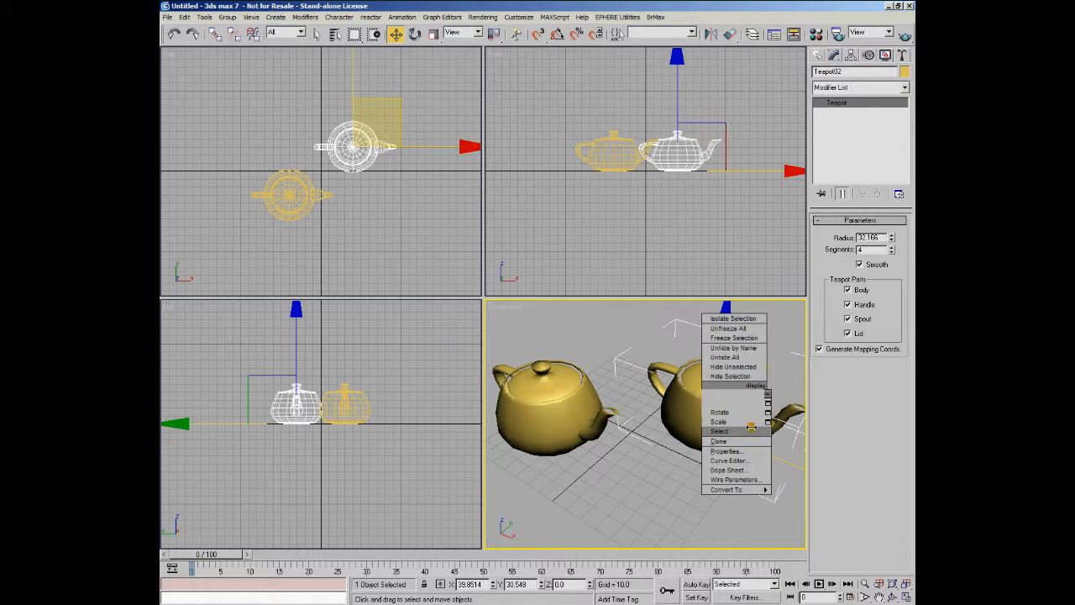
Deselect the teapot, display the perspective view in wireframe, and maximize that viewport.
click(613, 321)
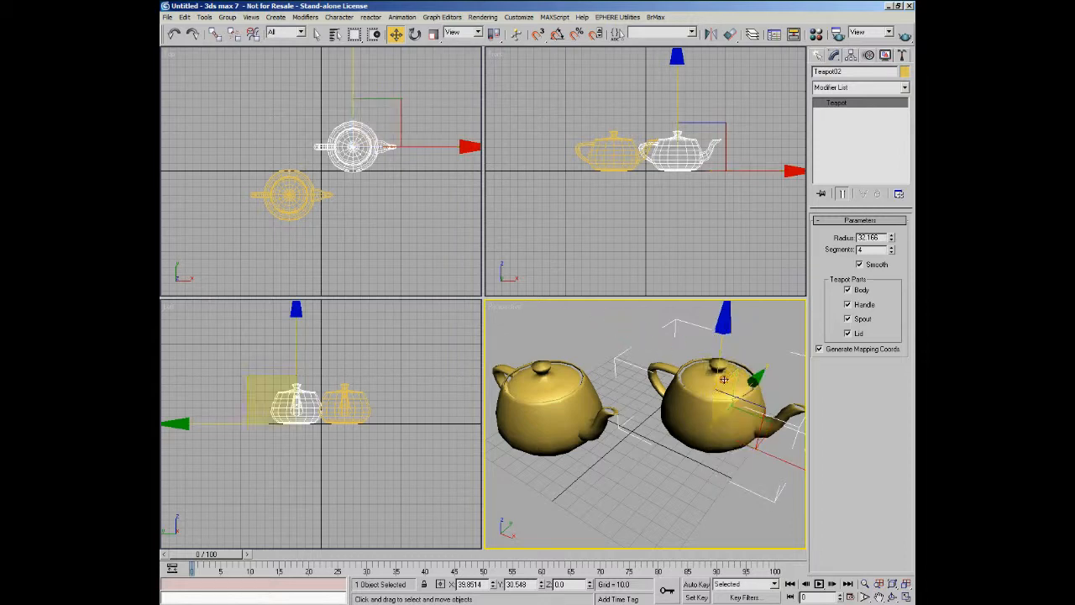
click(653, 337)
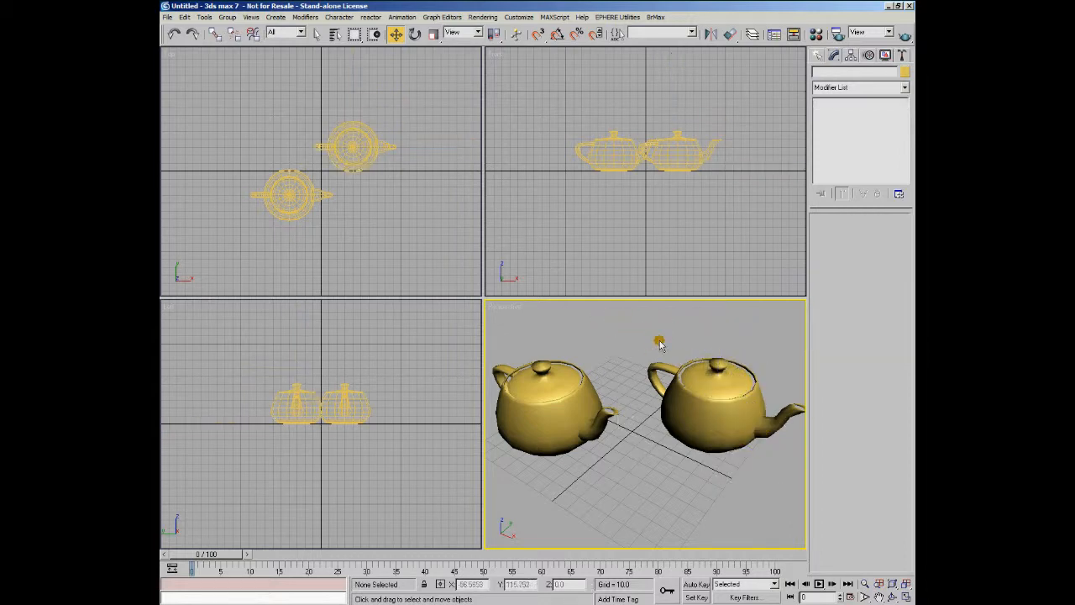
key(F3)
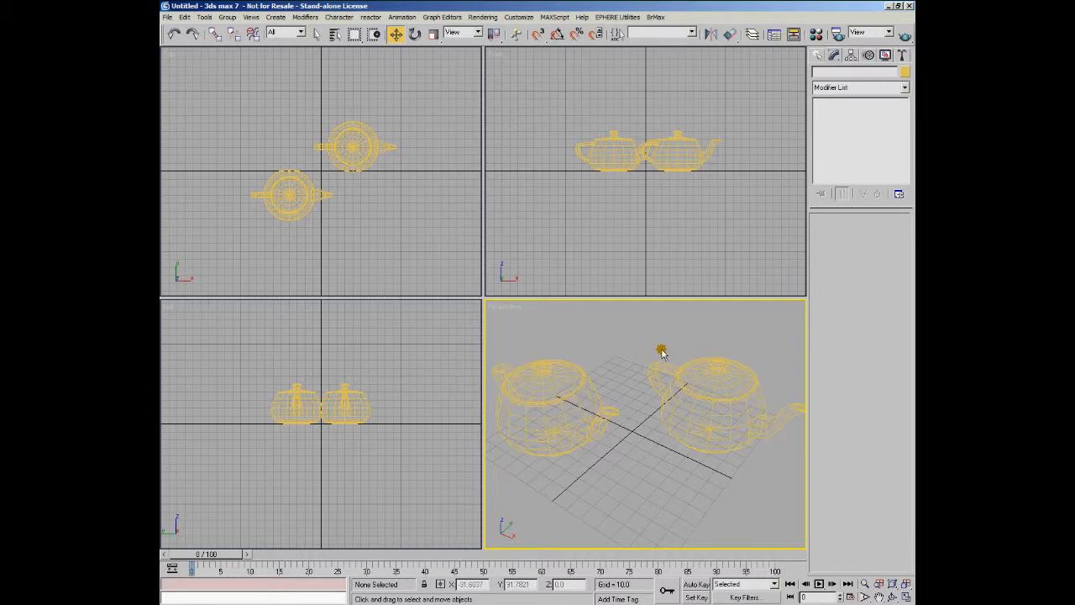
click(905, 596)
middle_drag(571, 340, 623, 395)
Select both teapots and change their object color to dark blue.
drag(260, 78, 678, 395)
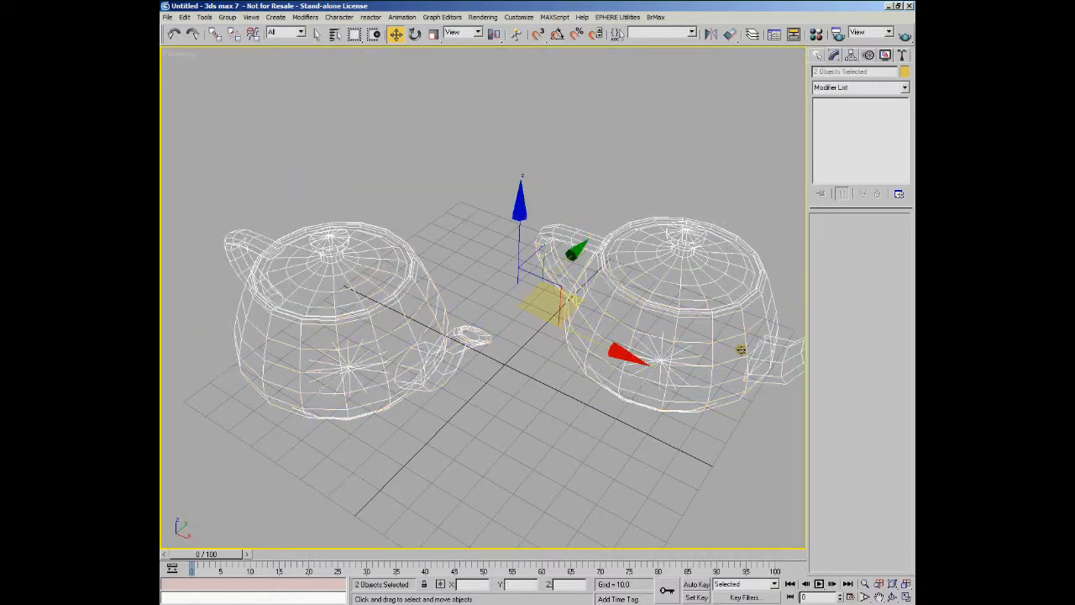
click(904, 73)
click(584, 304)
click(596, 370)
middle_drag(636, 262, 610, 254)
click(626, 208)
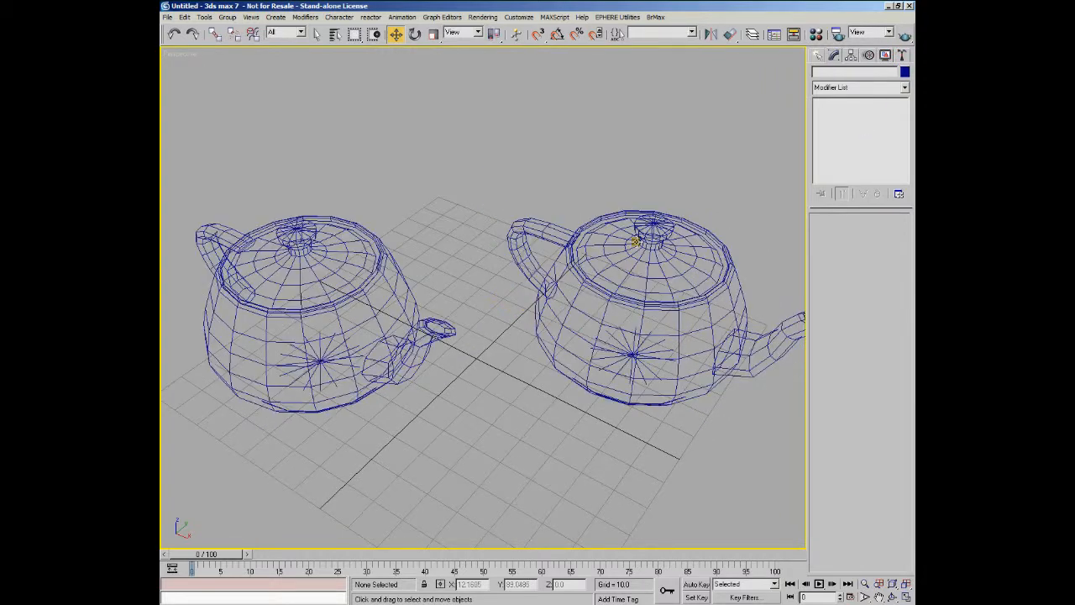
Convert Teapot02 to an Editable Mesh and undo the conversion.
click(636, 239)
right_click(654, 235)
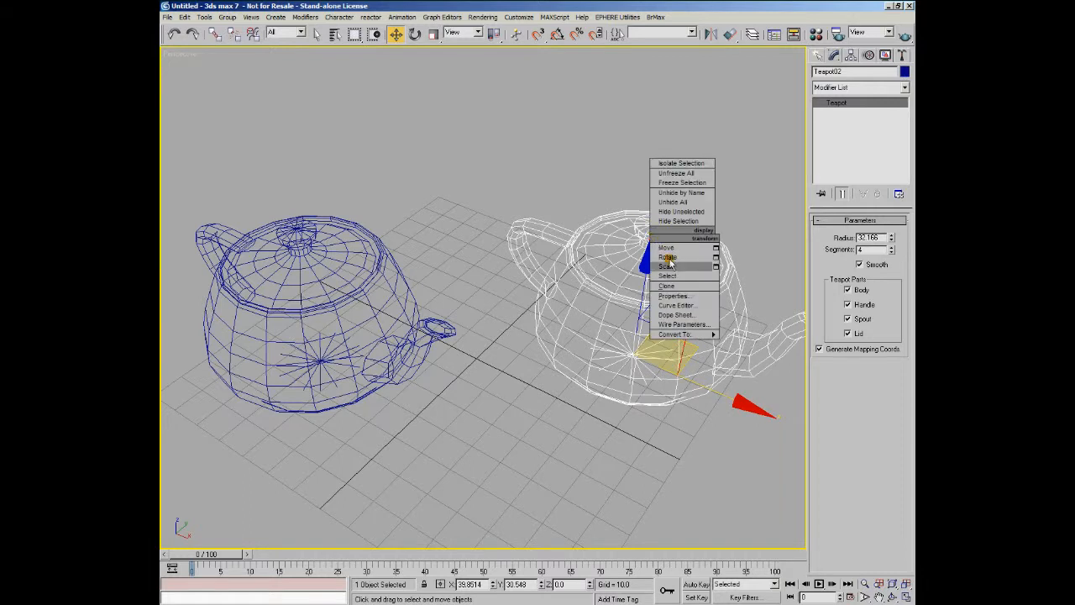
mouse_move(685, 335)
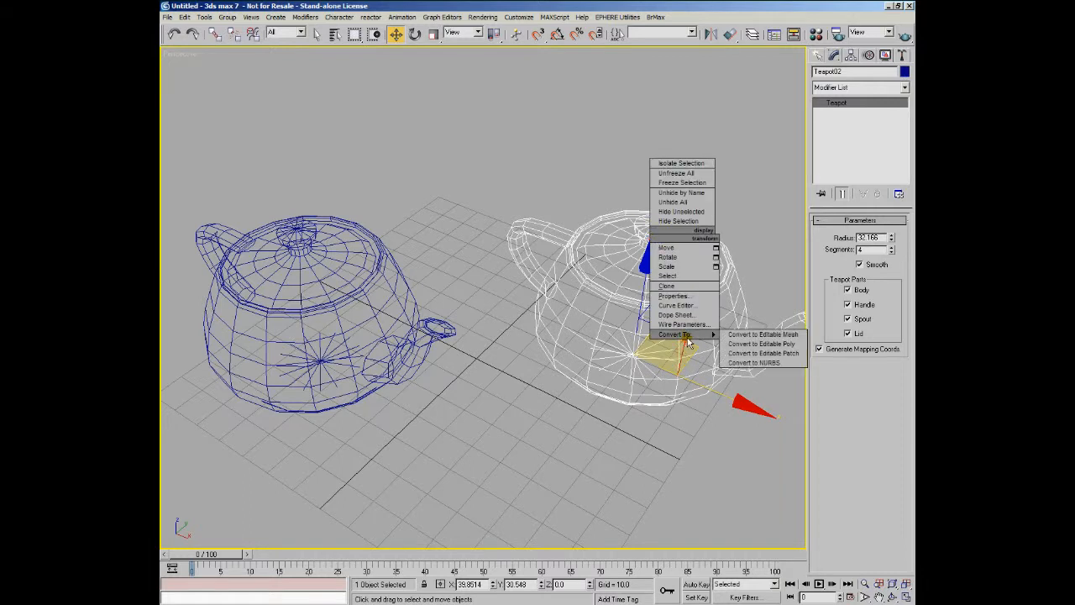
click(748, 335)
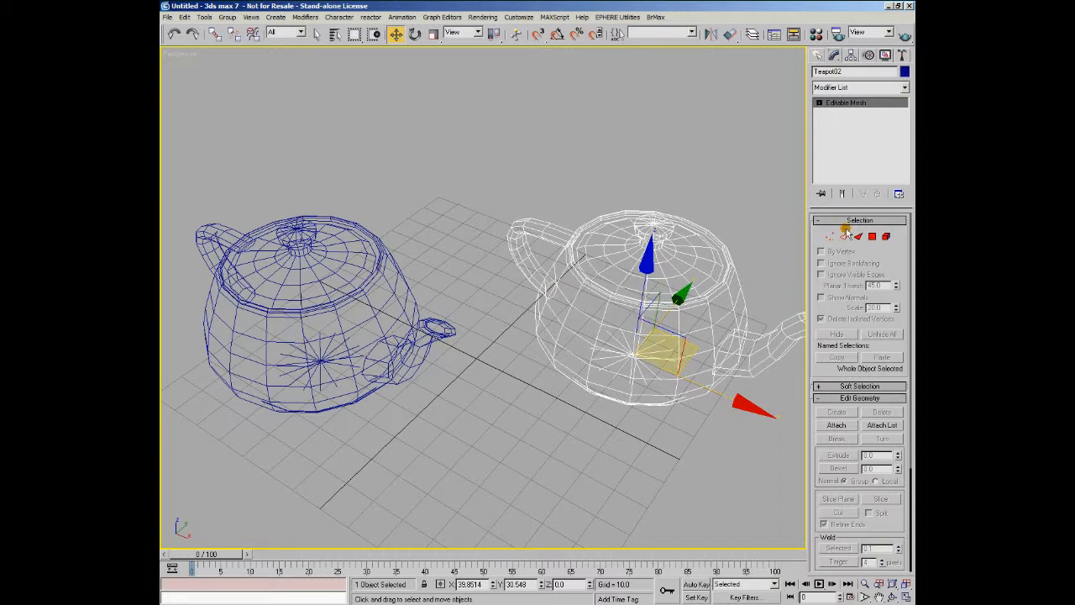
click(174, 34)
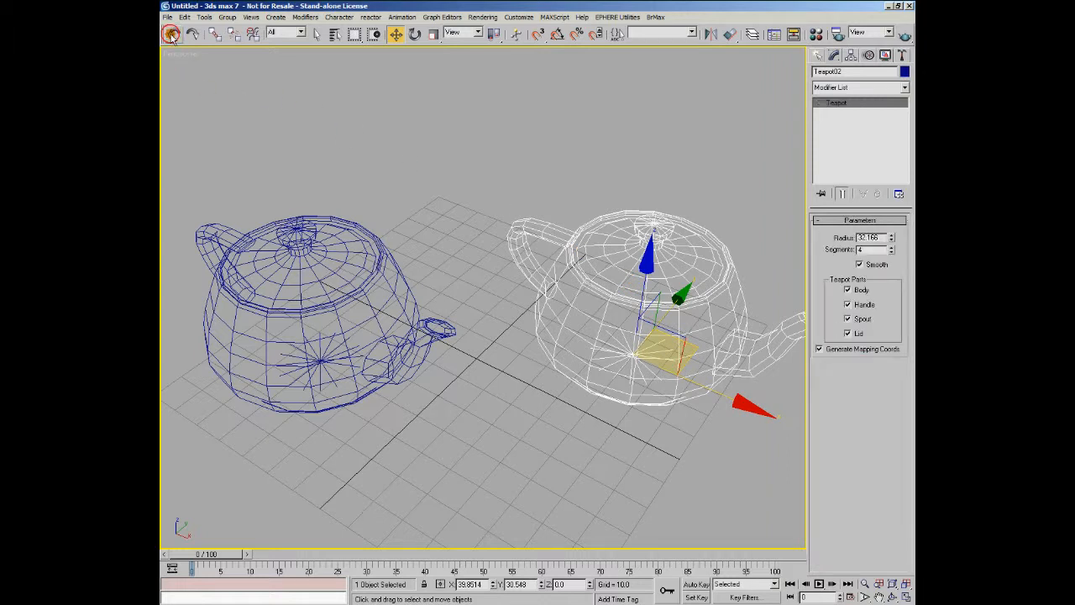
Convert Teapot02 to an Editable Poly and undo the conversion.
right_click(596, 241)
mouse_move(663, 339)
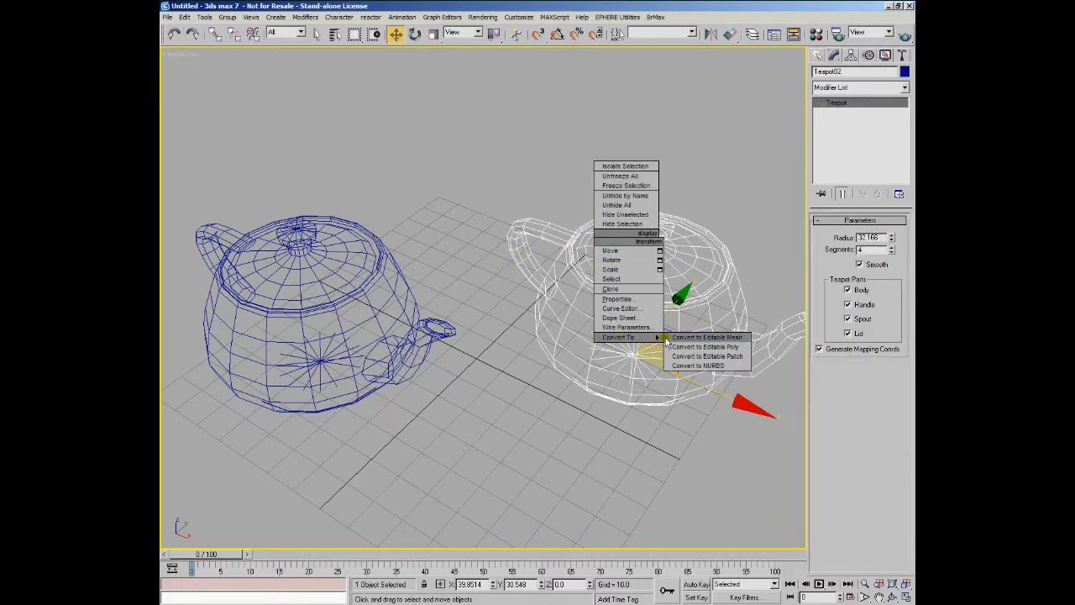
click(712, 346)
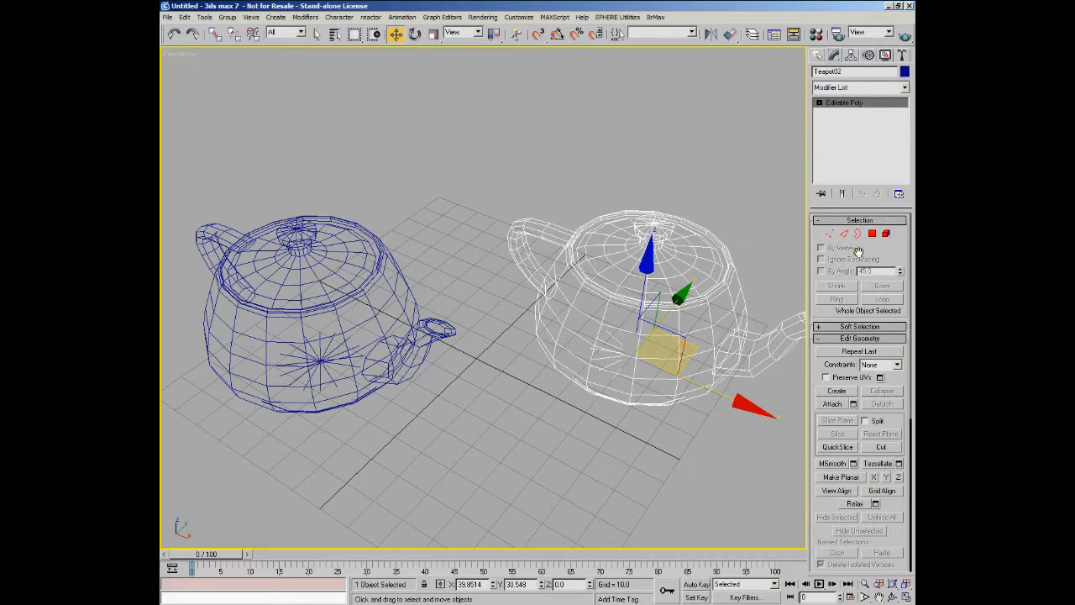
right_click(665, 255)
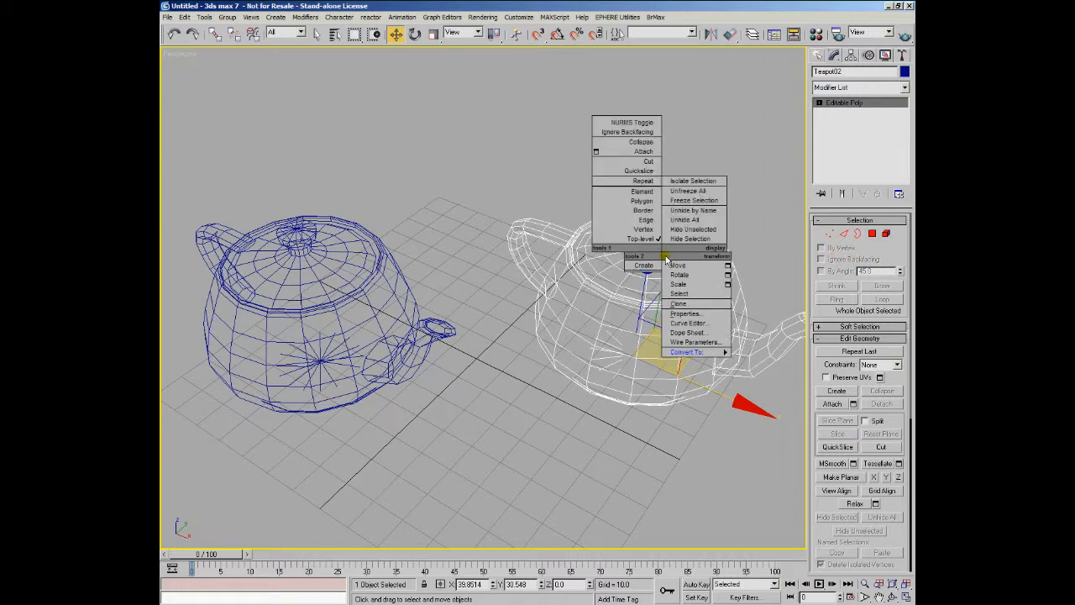
click(173, 37)
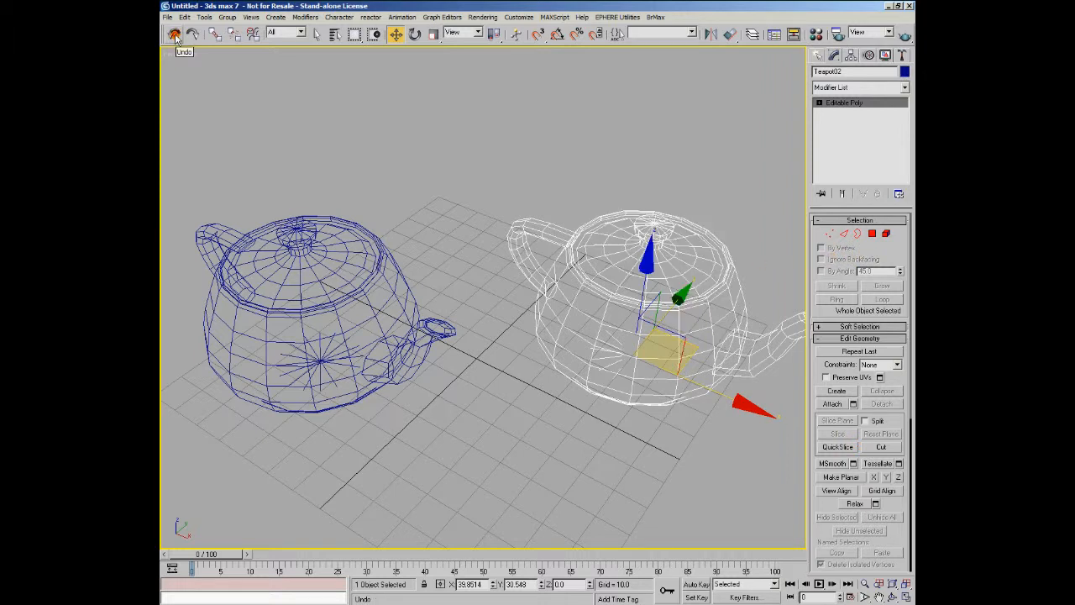
click(175, 37)
Convert Teapot02 to an Editable Patch, inspect its shape, and undo the conversion.
right_click(708, 271)
mouse_move(693, 371)
click(757, 391)
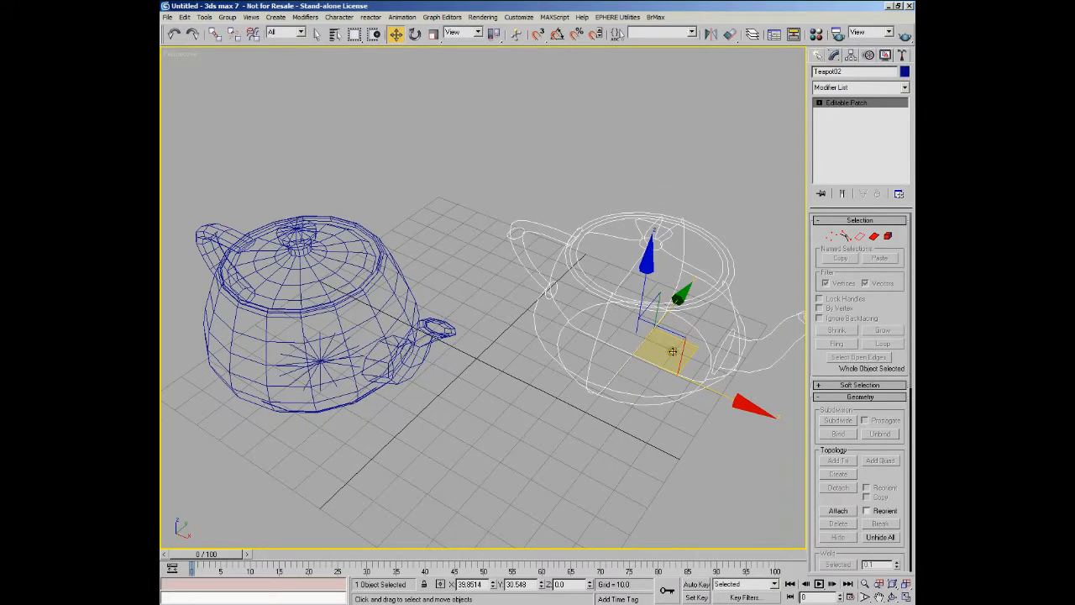
alt+middle_drag(687, 390, 686, 367)
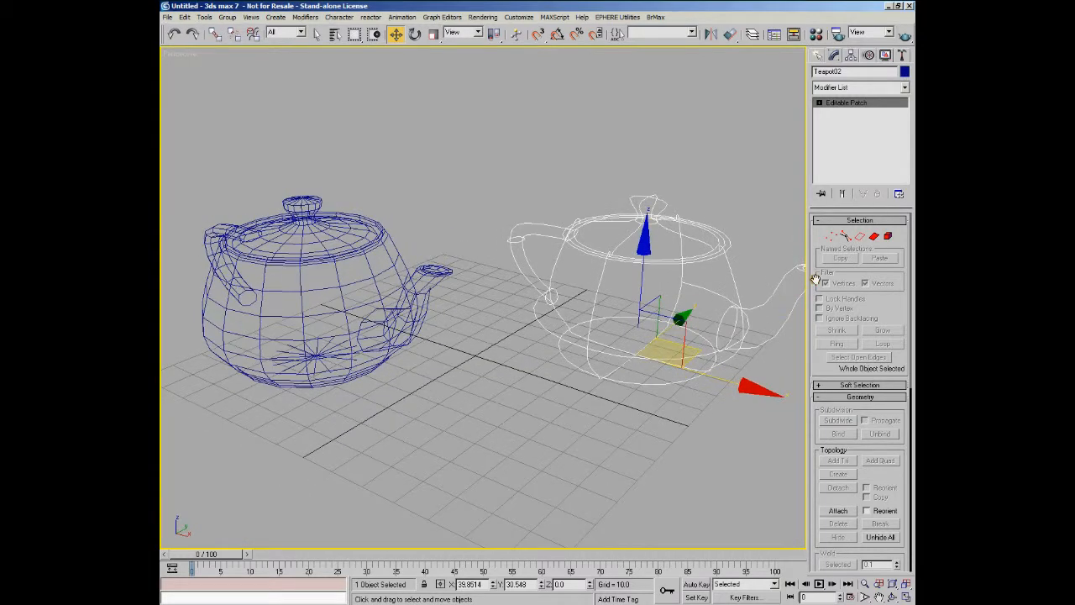
alt+middle_drag(682, 262, 526, 211)
click(175, 34)
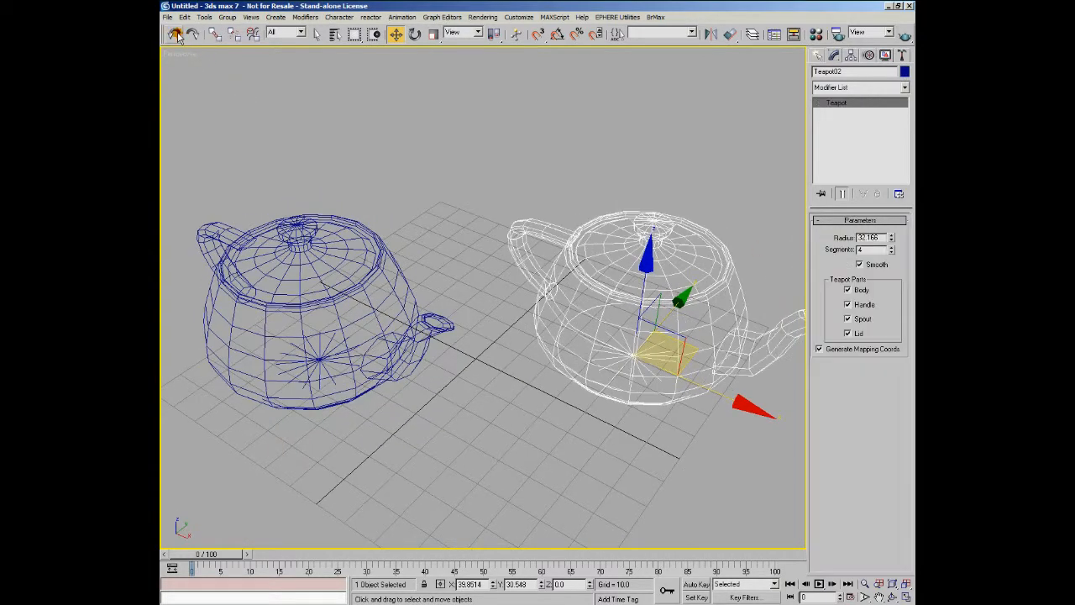
Convert Teapot02 to a NURBS surface and undo the conversion.
right_click(623, 257)
mouse_move(645, 355)
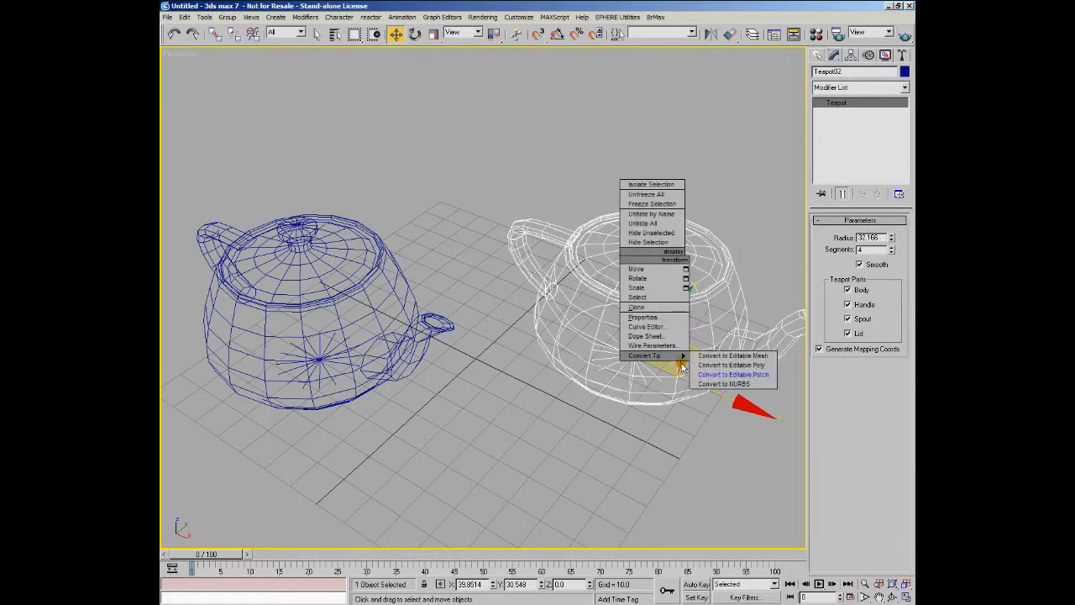
click(733, 383)
alt+middle_drag(703, 434, 669, 423)
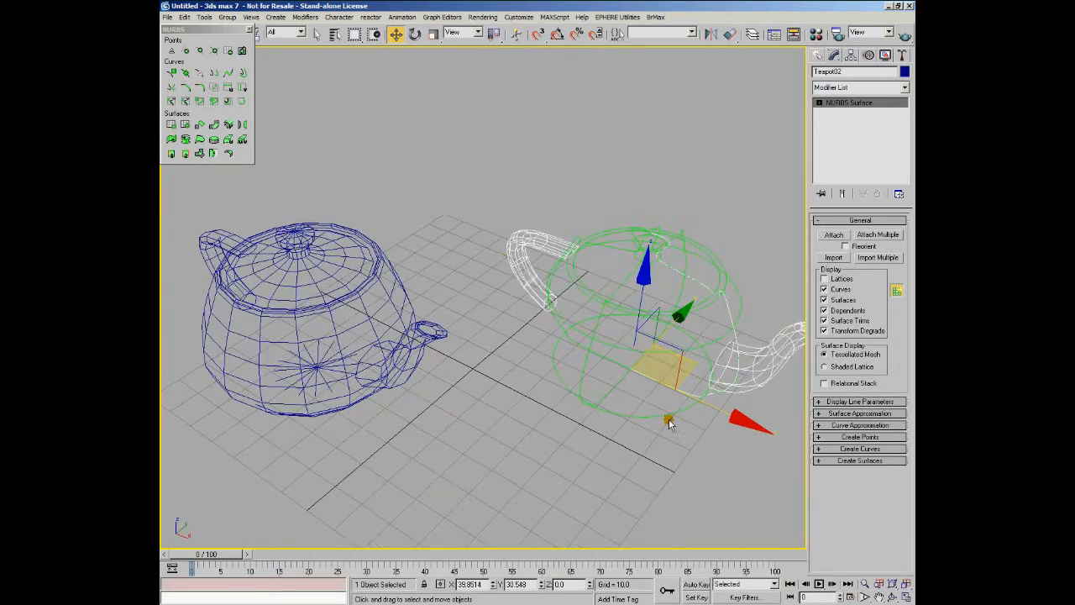
click(174, 34)
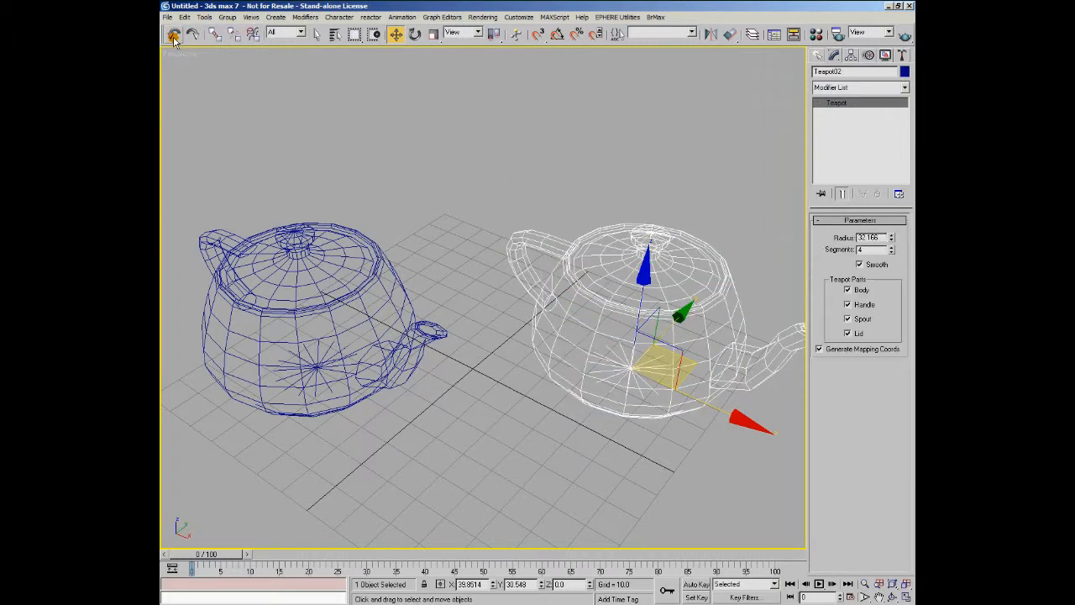
right_click(613, 373)
mouse_move(655, 466)
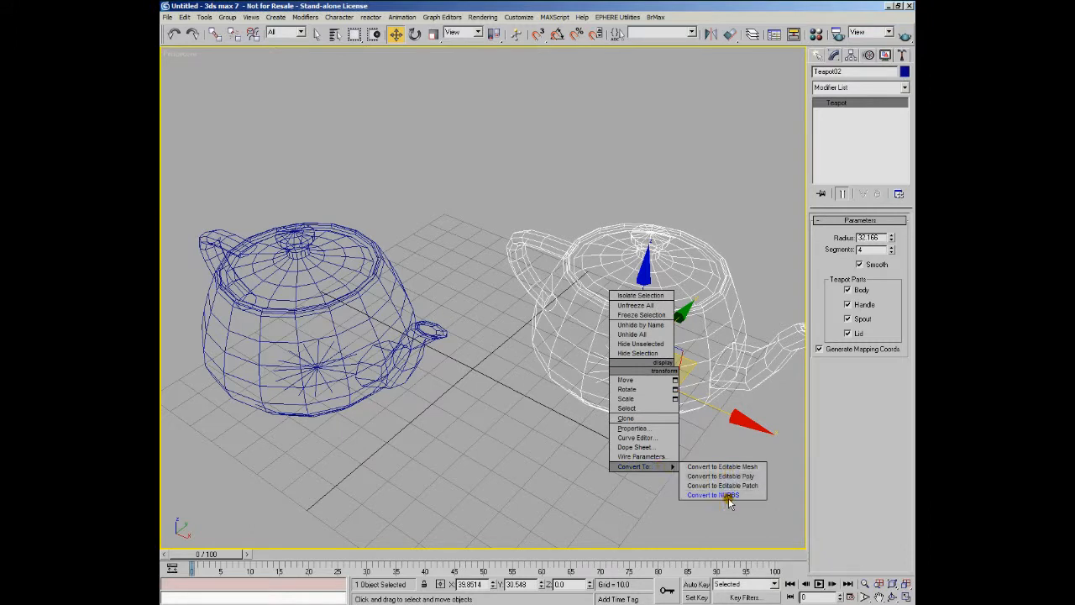
click(685, 196)
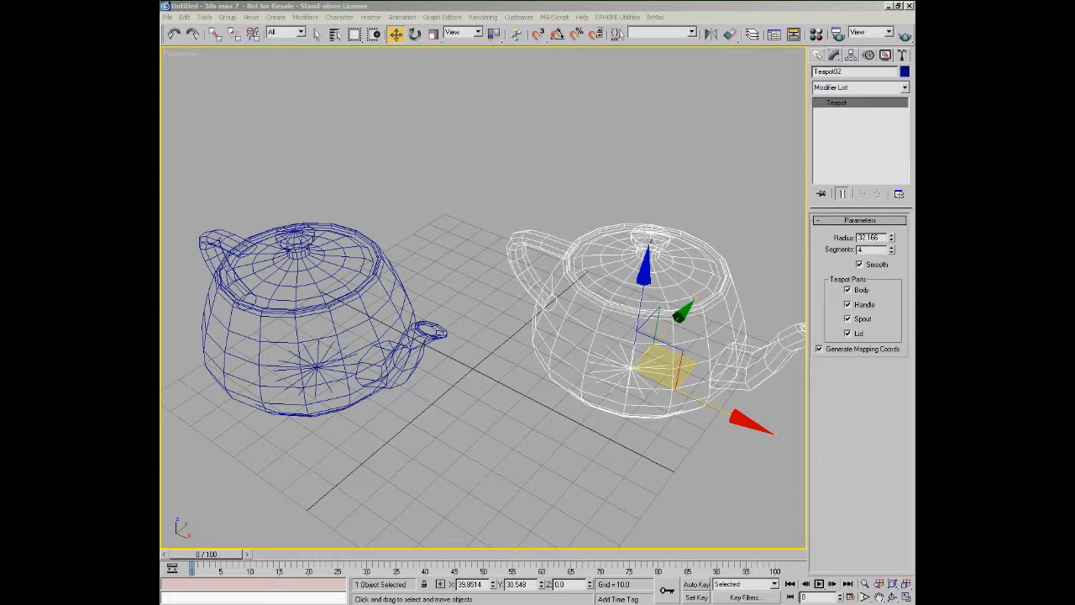
Open the Curve Editor for Teapot02 and expand its Object (Teapot) parameter tracks.
right_click(663, 245)
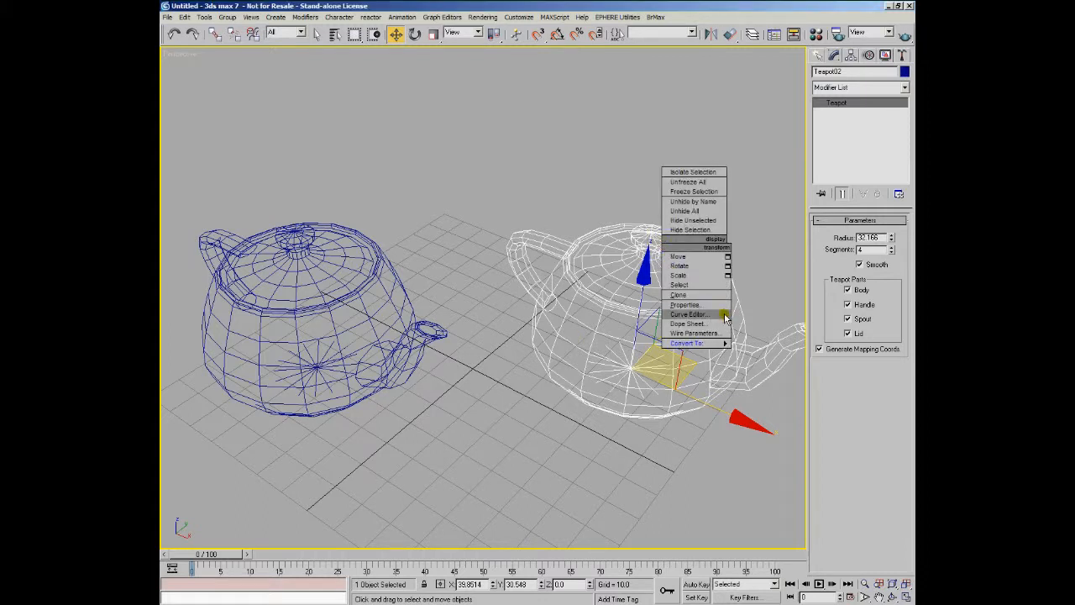
click(689, 313)
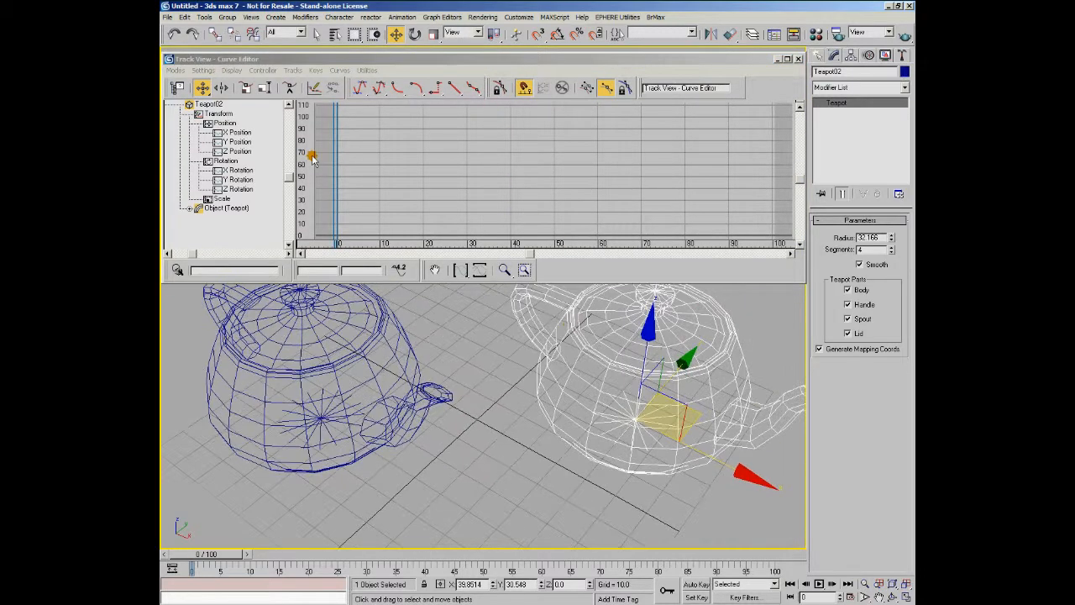
click(210, 109)
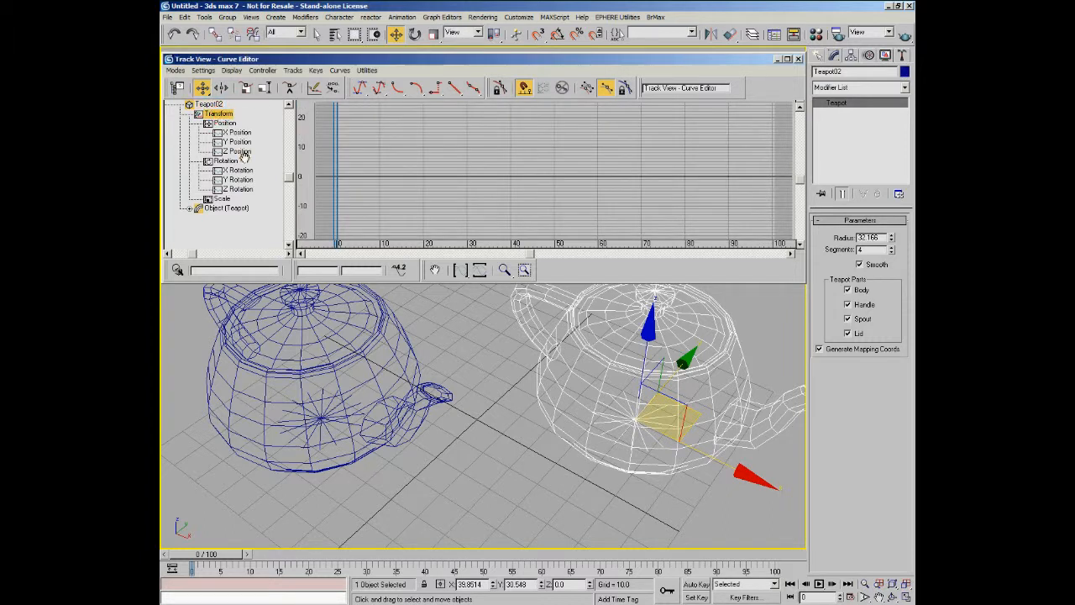
click(220, 207)
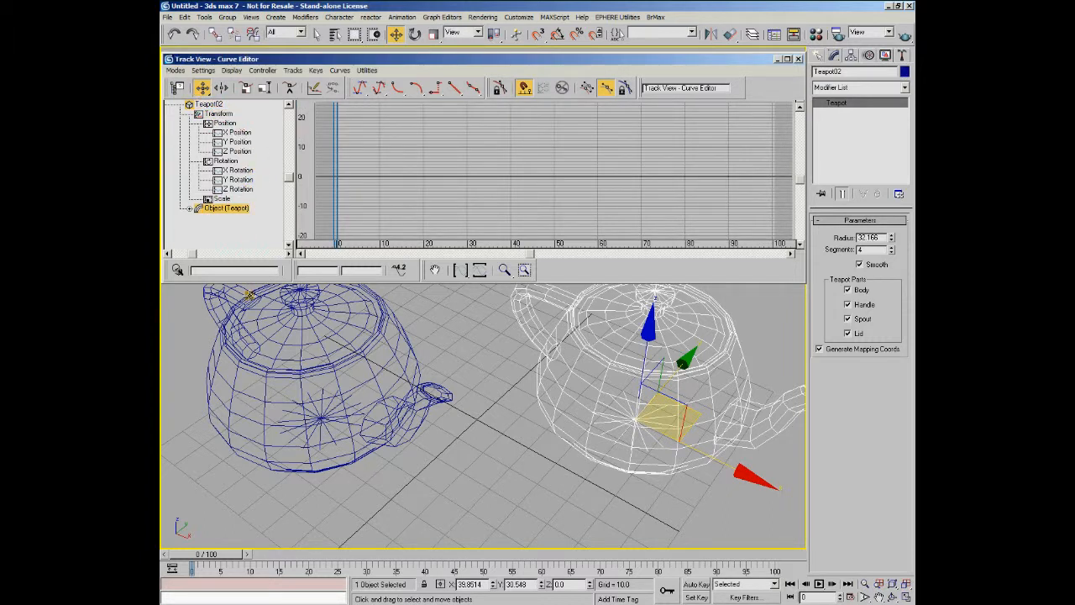
click(187, 210)
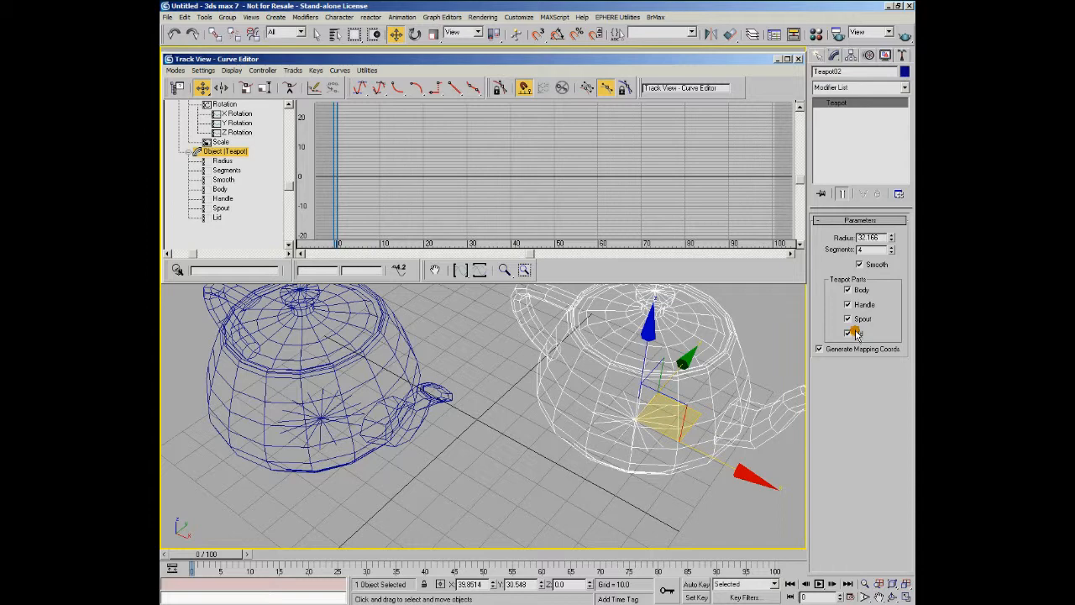
Reduce Teapot02's radius to about 31.
mouse_move(891, 239)
mouse_down()
mouse_move(891, 220)
mouse_move(900, 248)
mouse_move(901, 239)
mouse_up()
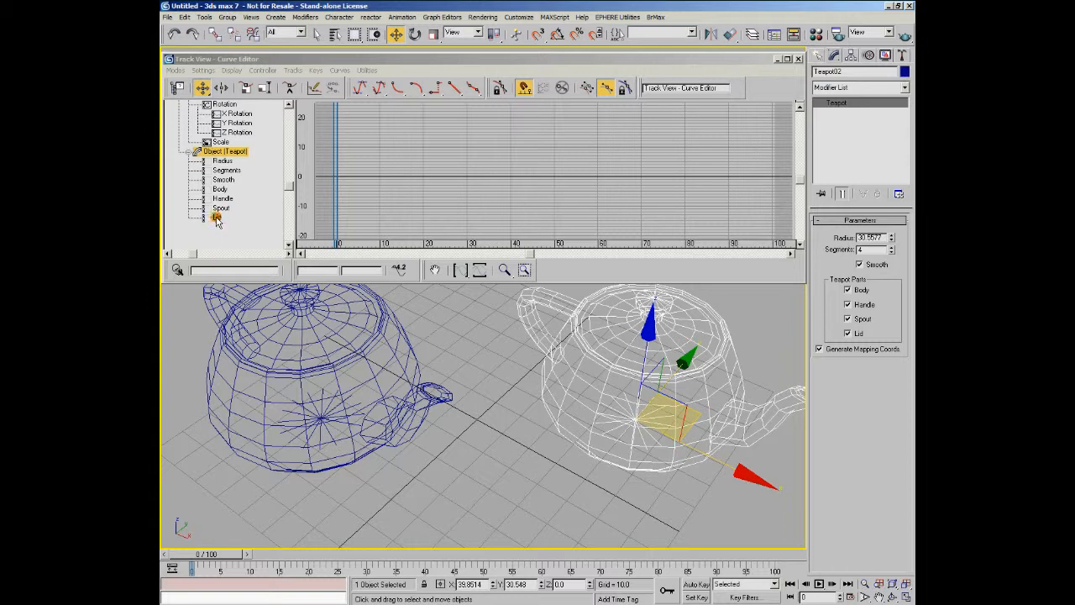
Examine the curves of Teapot02's parameter tracks from Radius to Lid and its X Position track, ending on Radius.
click(222, 160)
click(225, 169)
click(224, 180)
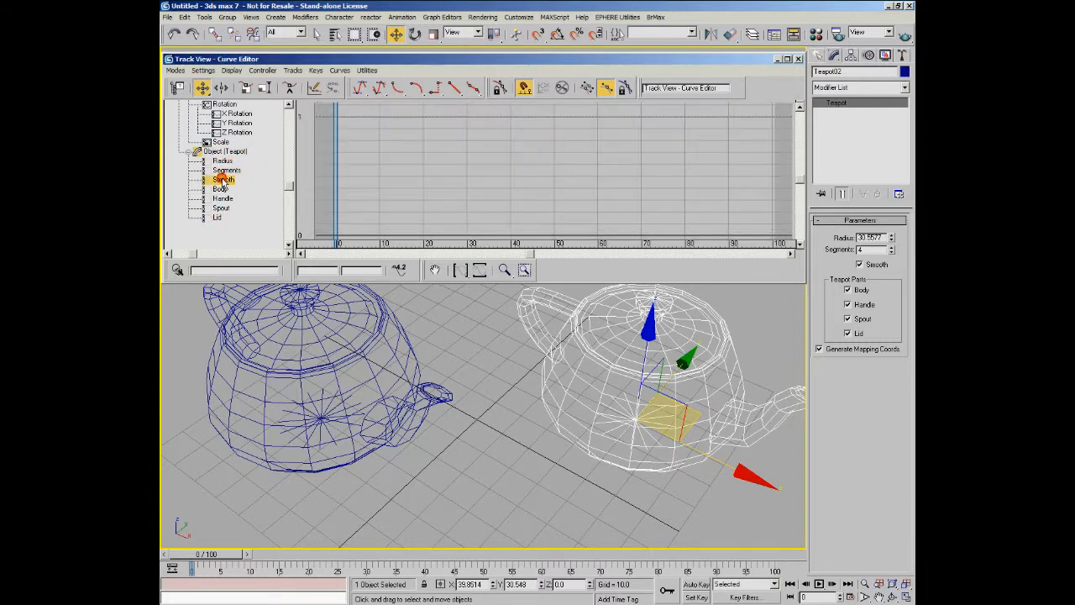
click(220, 189)
click(221, 198)
click(220, 208)
click(211, 217)
click(217, 208)
click(218, 199)
click(210, 188)
click(220, 180)
click(221, 160)
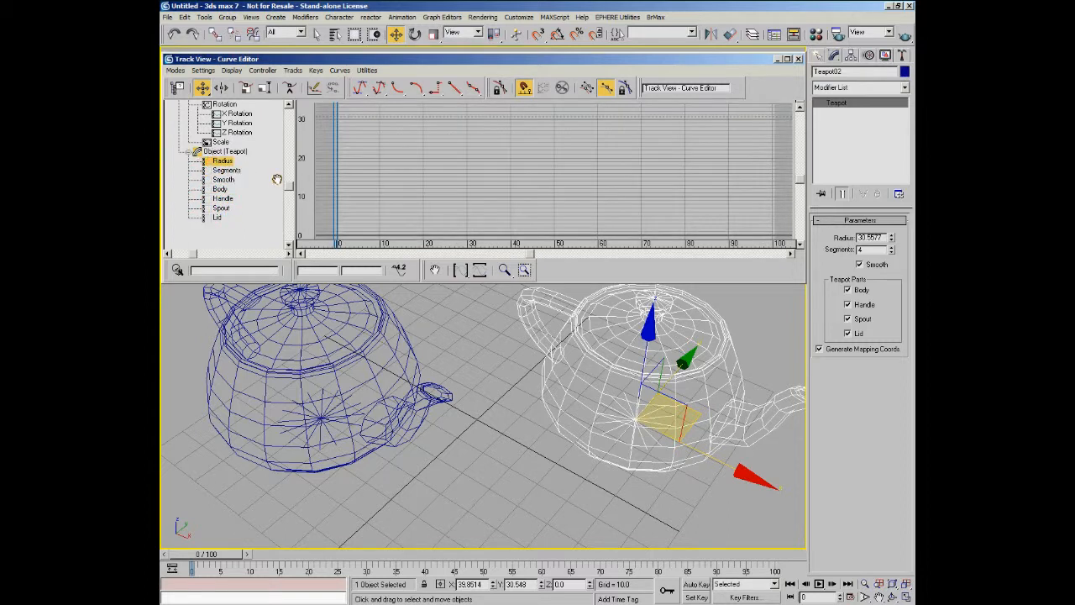
drag(289, 187, 289, 156)
click(220, 152)
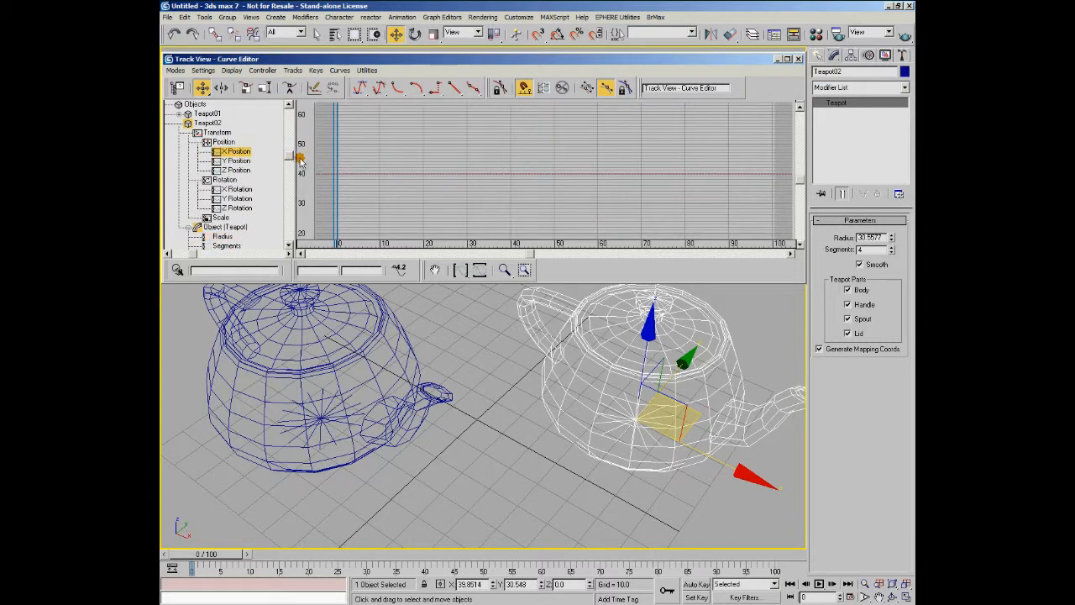
drag(290, 159, 292, 186)
click(222, 170)
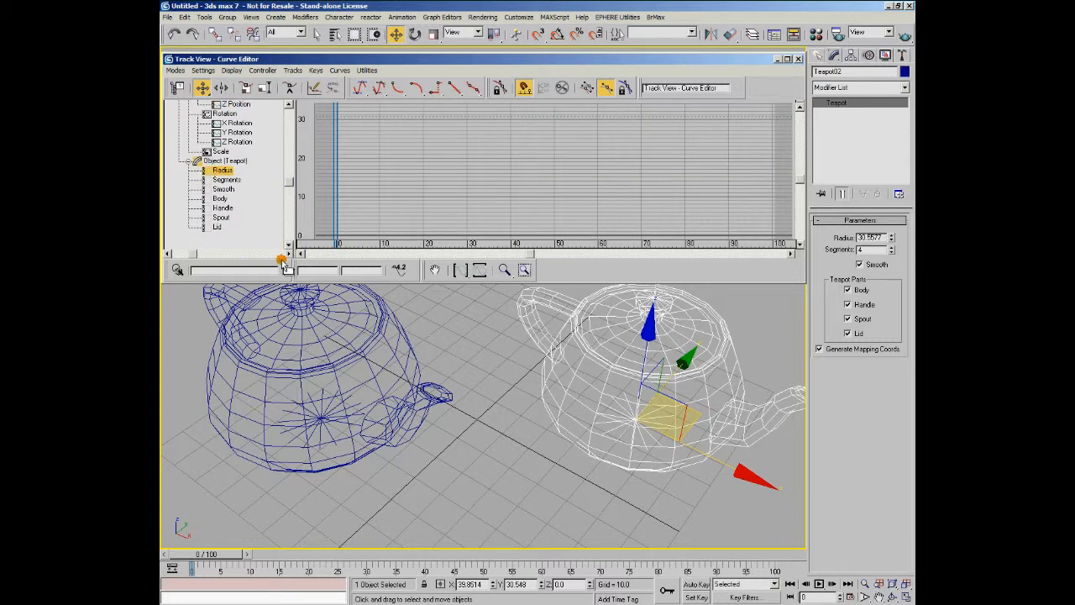
Go to frame 10 and turn on Auto Key, keeping Teapot02 selected for animation.
drag(207, 556, 262, 558)
key(w)
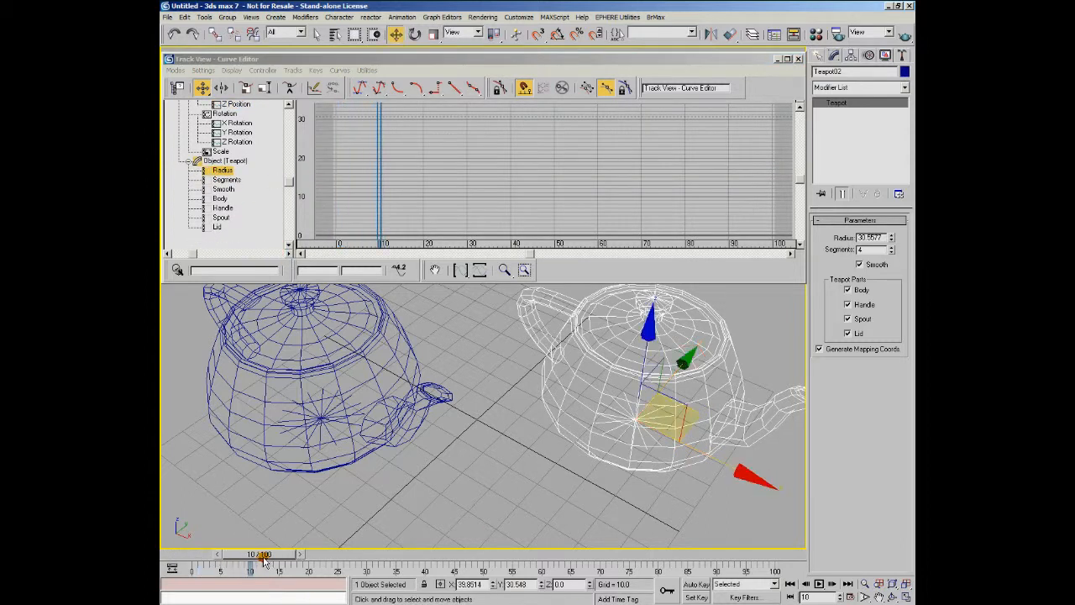
click(697, 585)
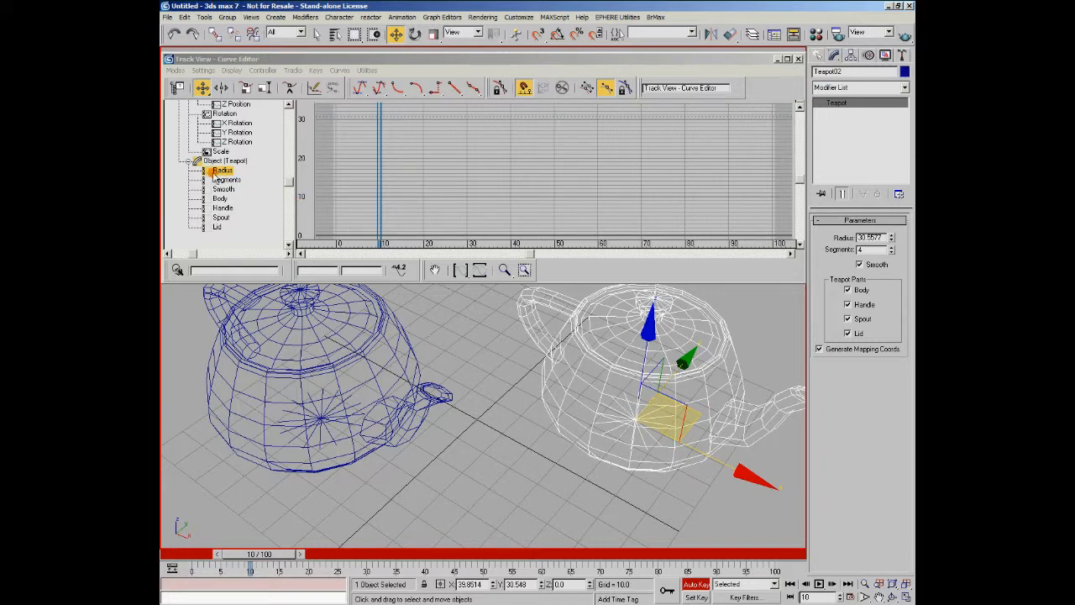
click(454, 305)
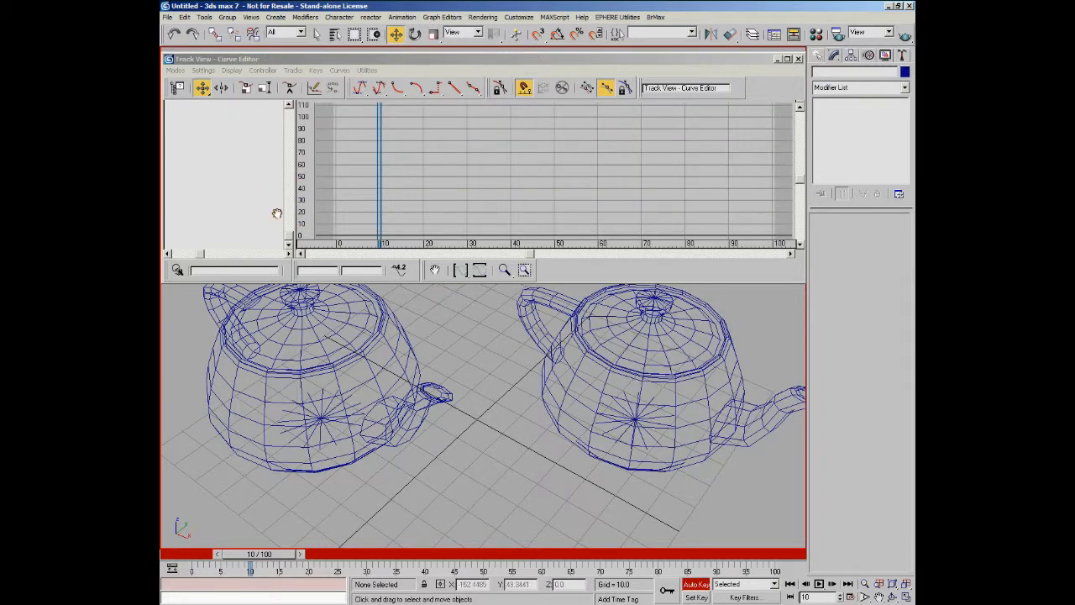
click(725, 349)
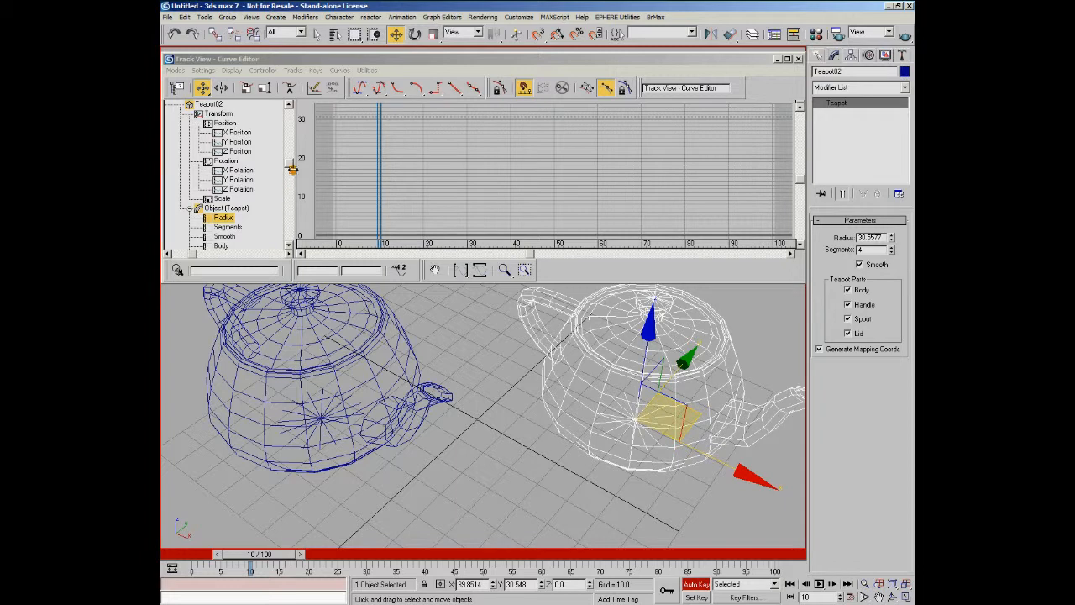
Key Teapot02's radius at about 40.3 and its segments at 11 on frame 10, and turn off Auto Key.
drag(290, 165, 292, 186)
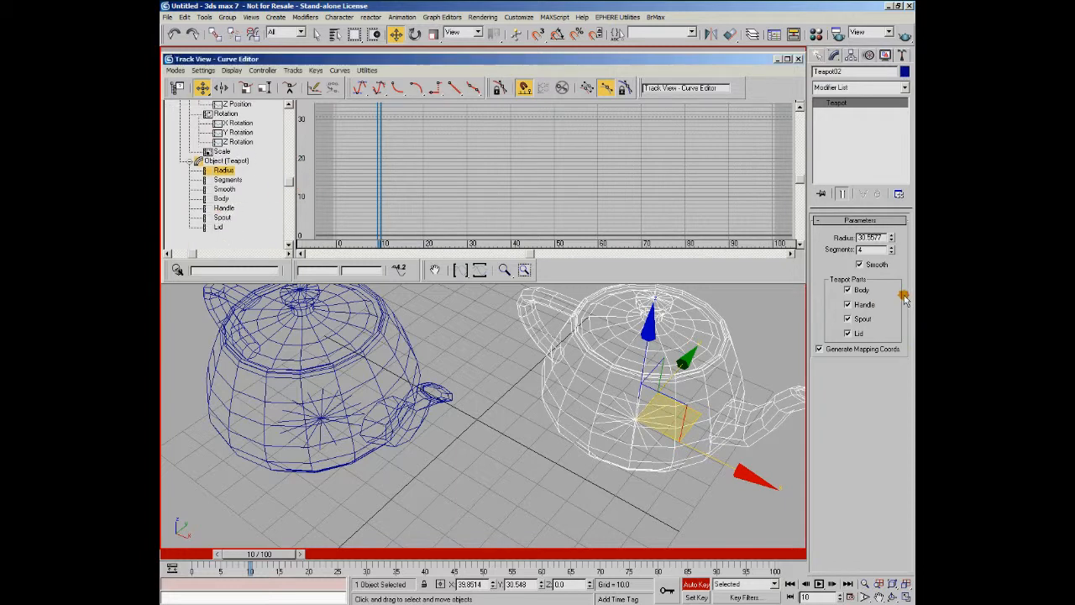
drag(890, 238, 898, 218)
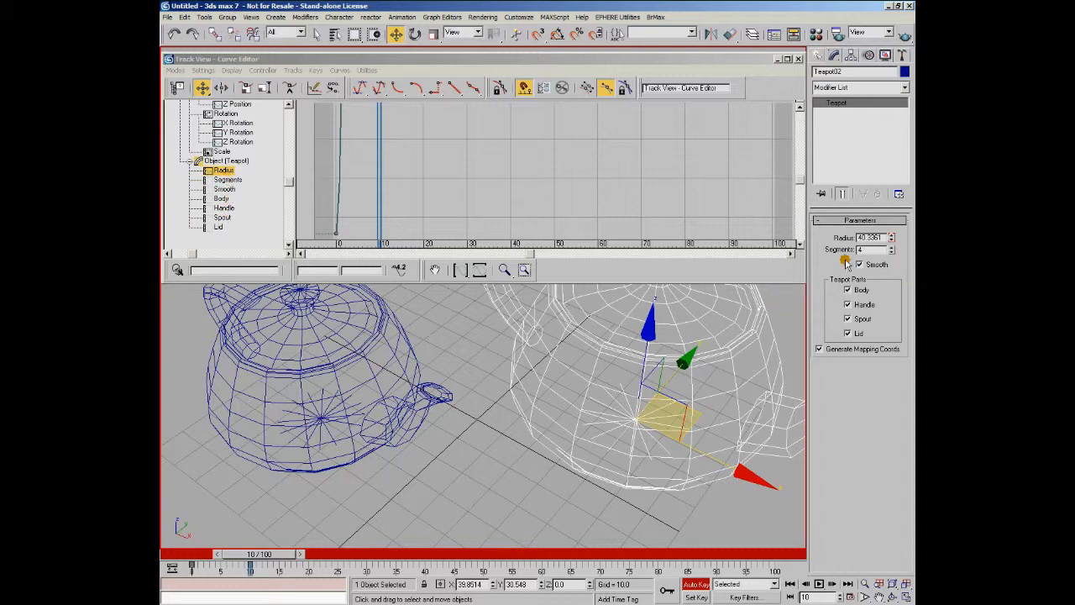
click(891, 246)
click(891, 247)
click(890, 248)
click(891, 248)
click(891, 248)
click(891, 248)
click(891, 248)
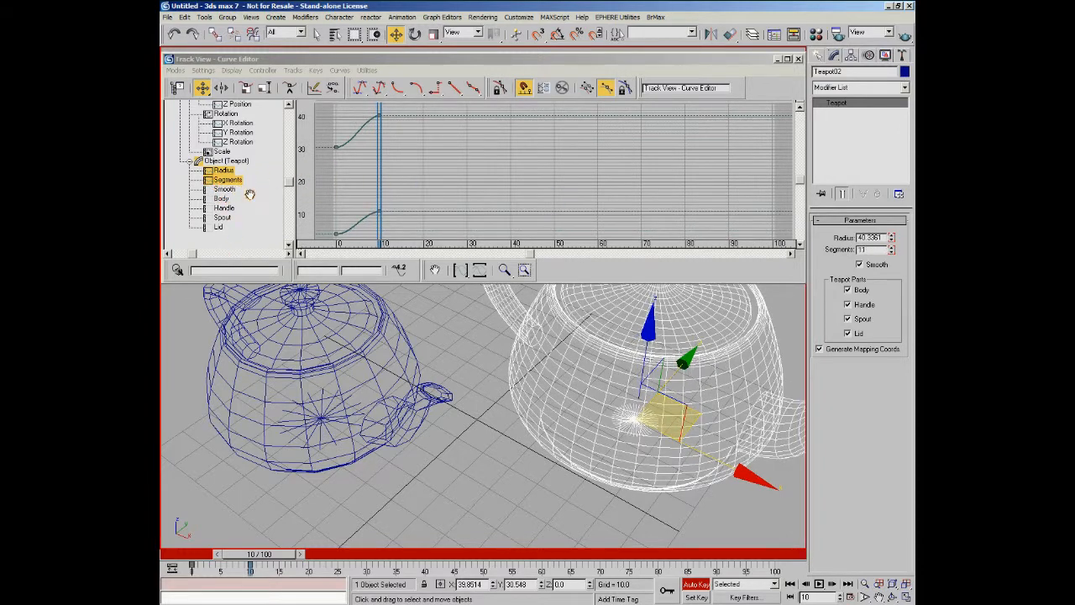
click(698, 586)
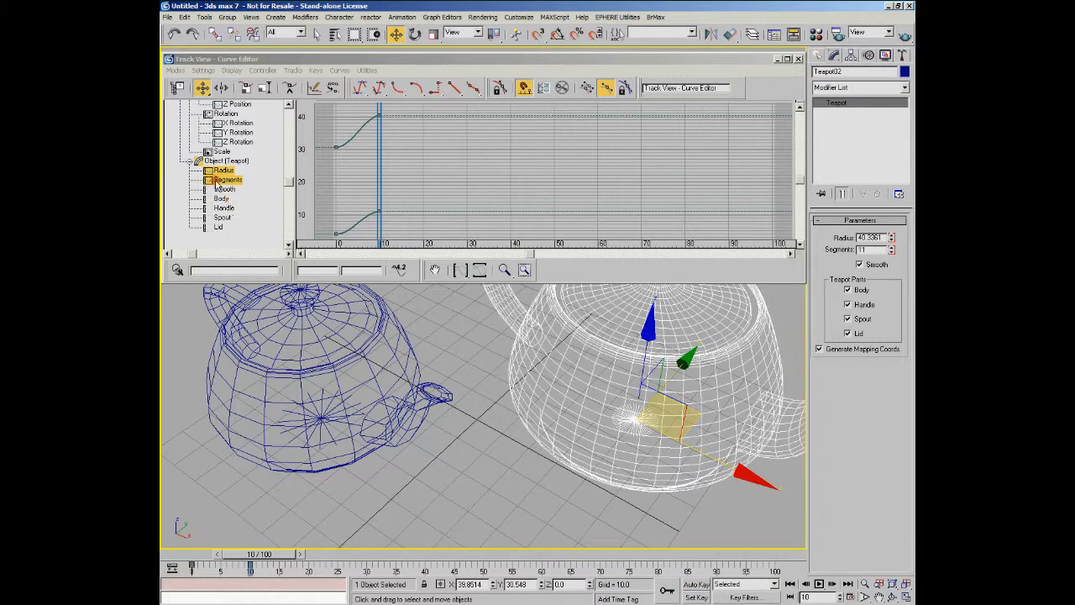
Examine the float controllers that can be assigned to Teapot02's Segments and Smooth tracks, without assigning one.
right_click(210, 181)
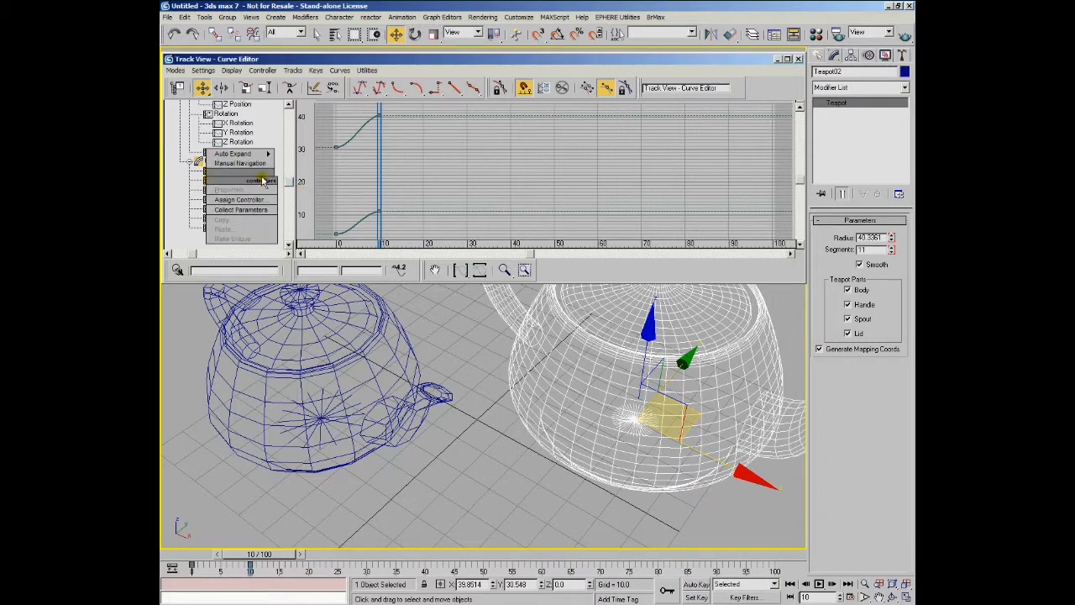
click(261, 204)
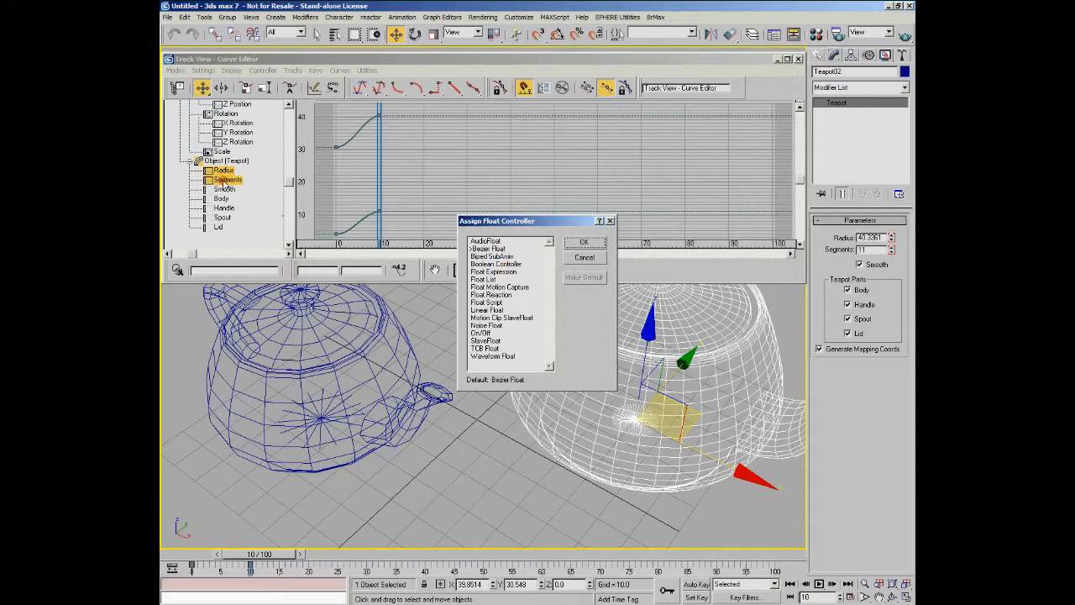
click(593, 261)
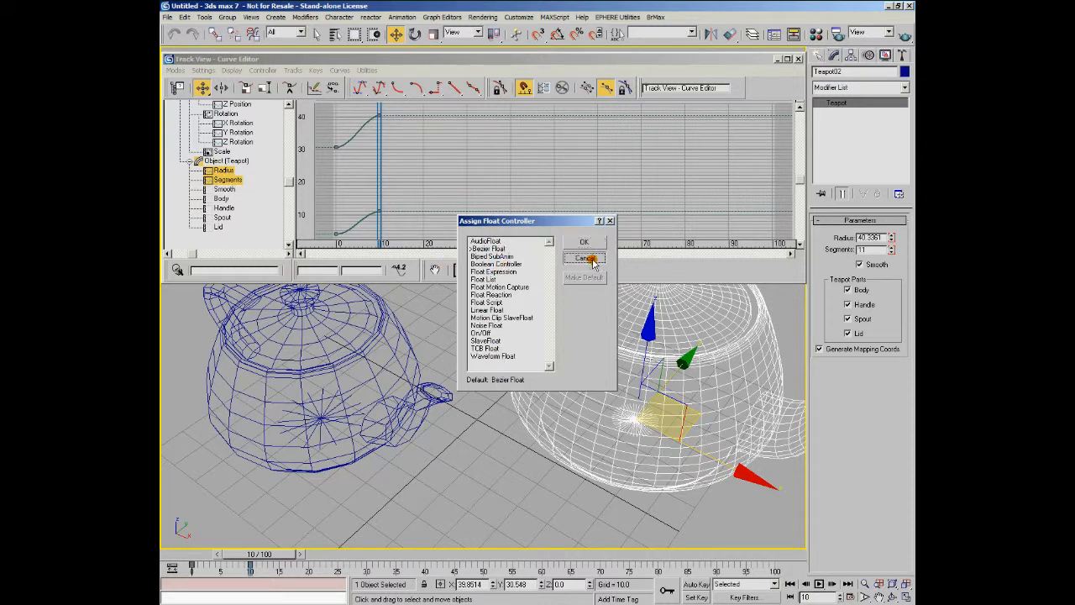
click(227, 190)
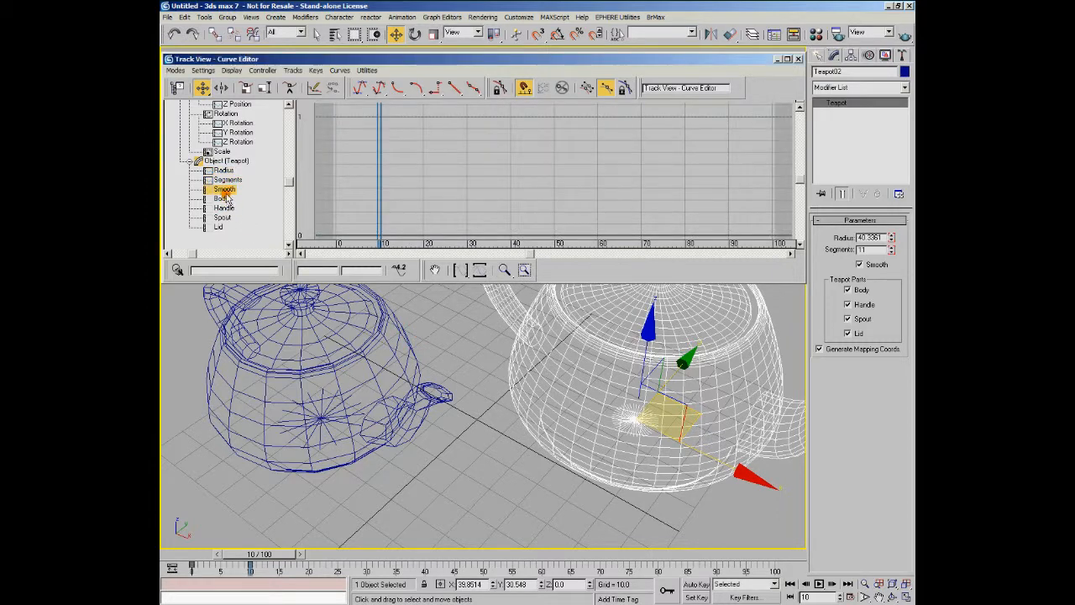
right_click(225, 191)
click(258, 209)
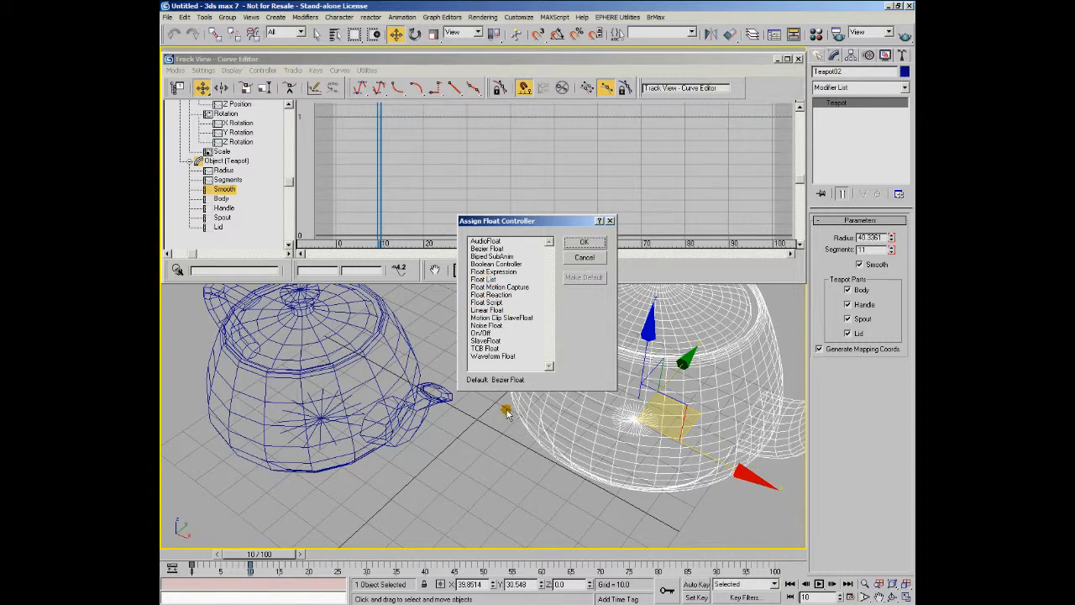
click(585, 258)
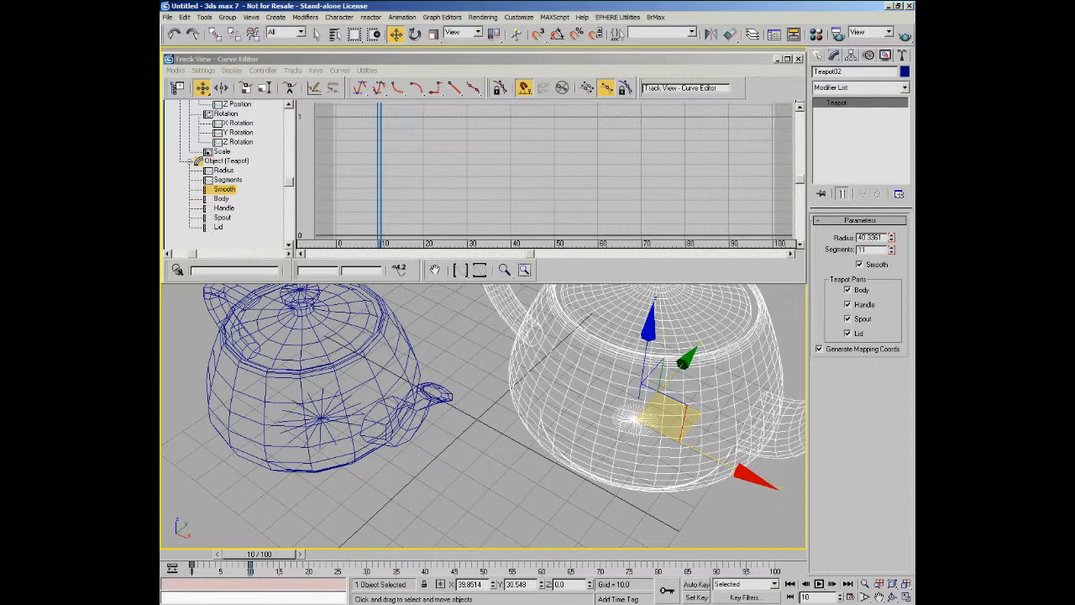
Close the Curve Editor and bring both teapots into view in the Perspective viewport.
click(798, 59)
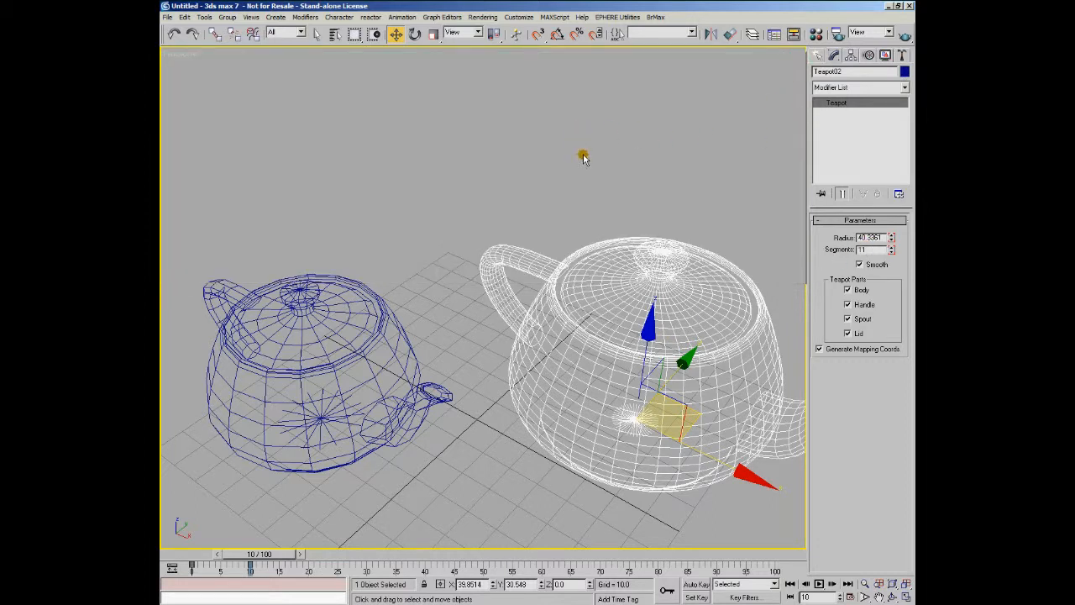
middle_drag(594, 172, 591, 152)
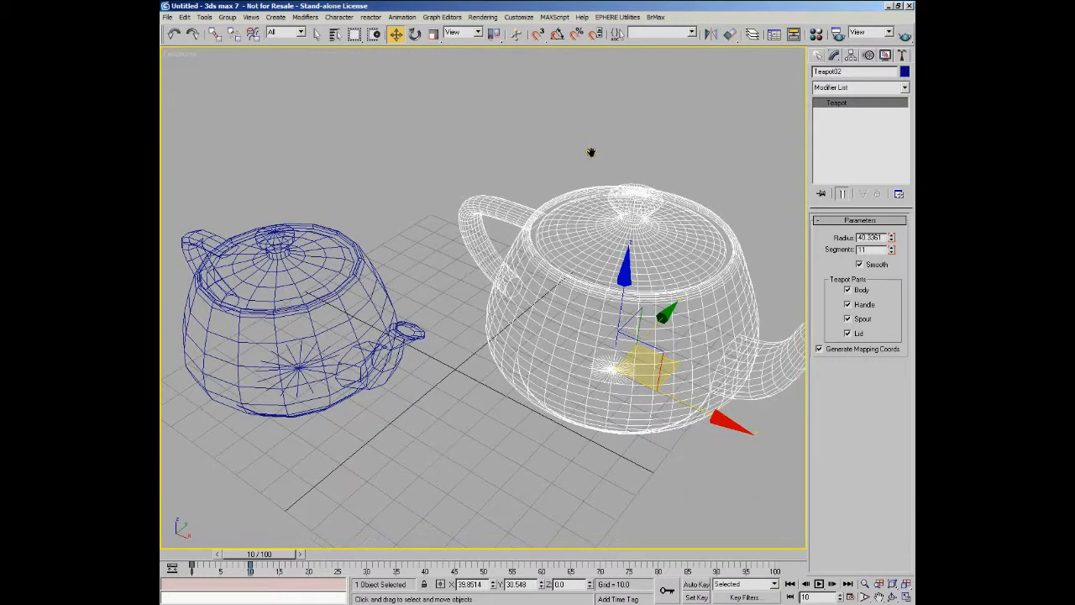